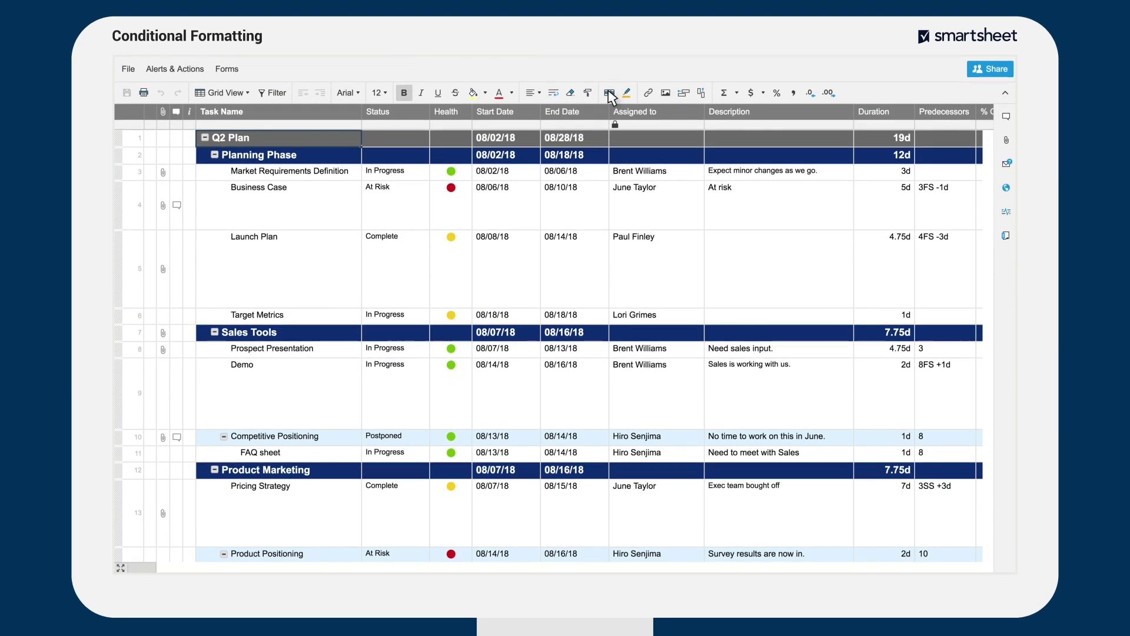
# Open the Conditional Formatting rules for the Q2 Plan sheet
pyautogui.click(609, 93)
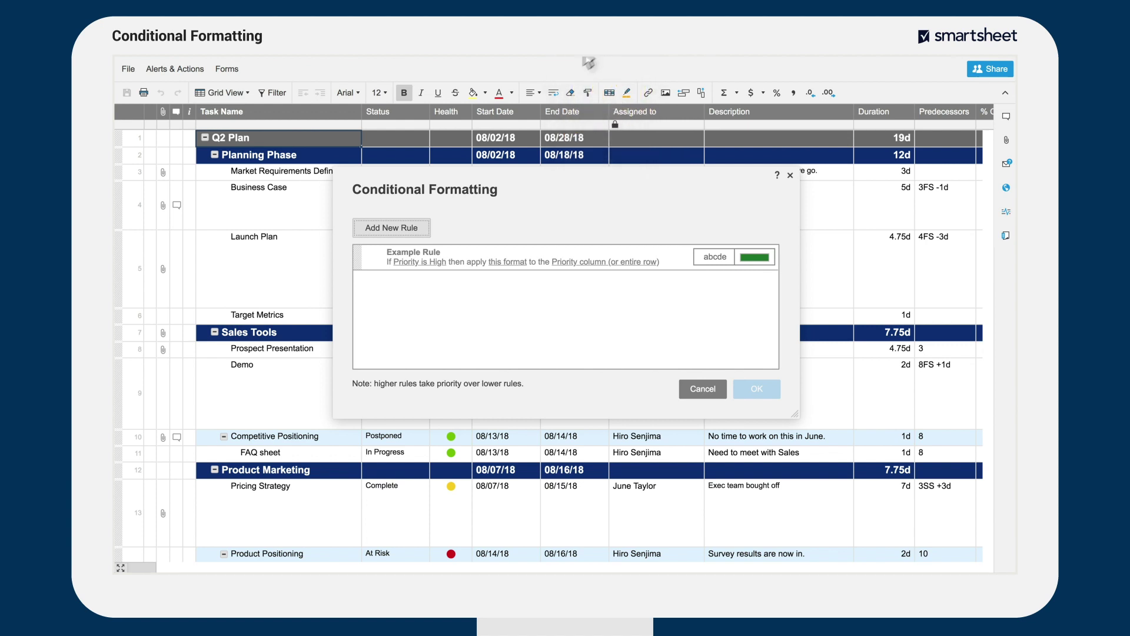
# Add a new rule with the condition Status is Complete
pyautogui.click(405, 228)
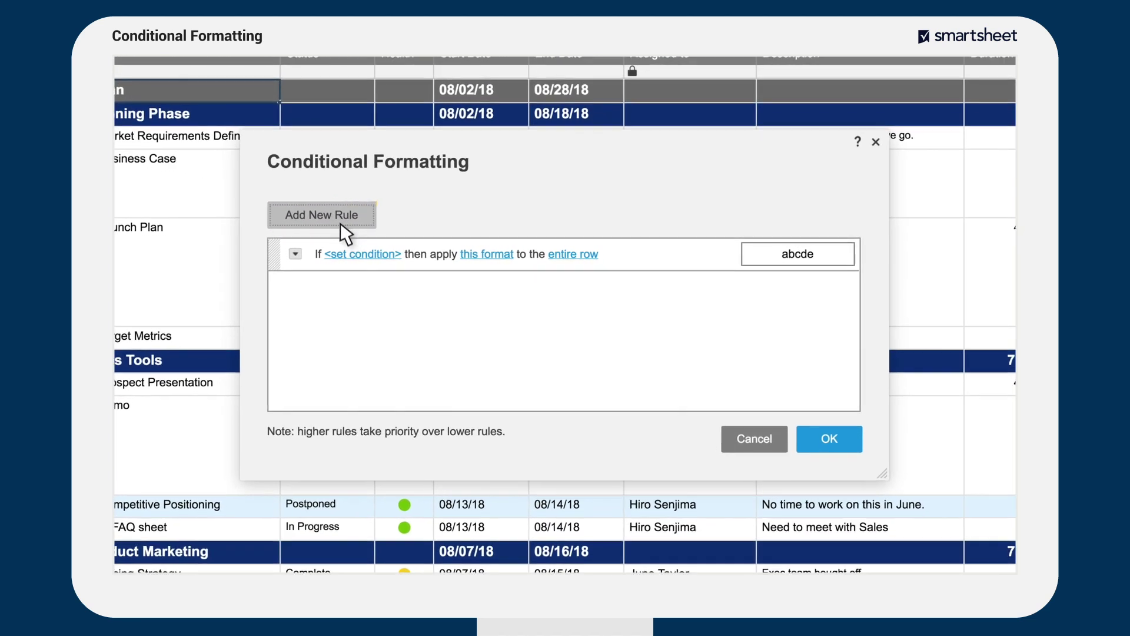
pyautogui.click(350, 254)
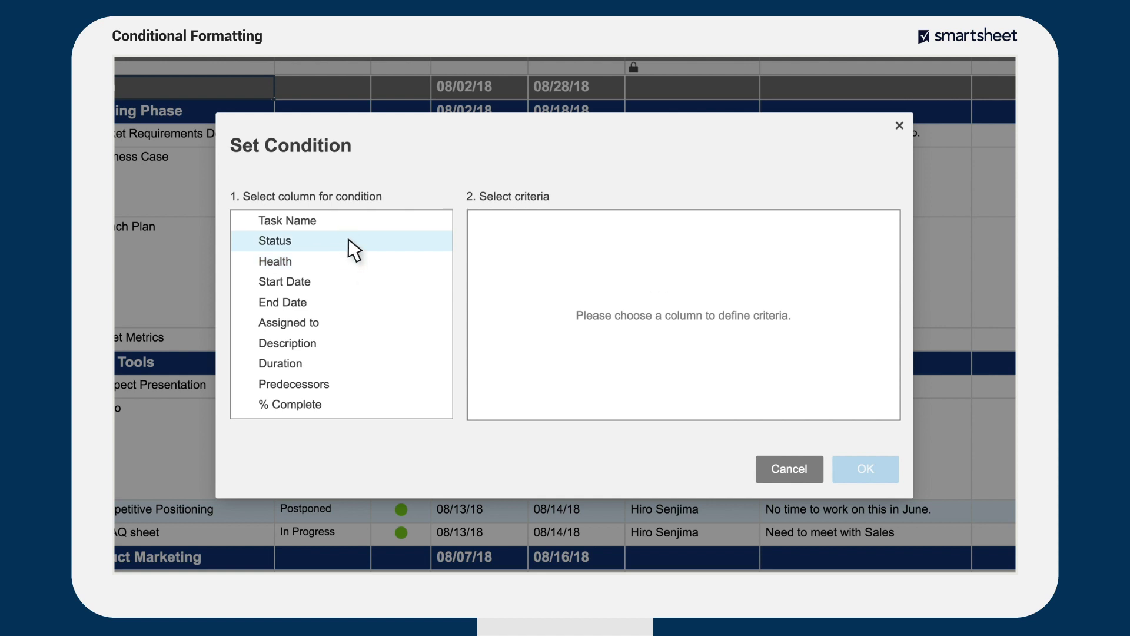
pyautogui.click(353, 249)
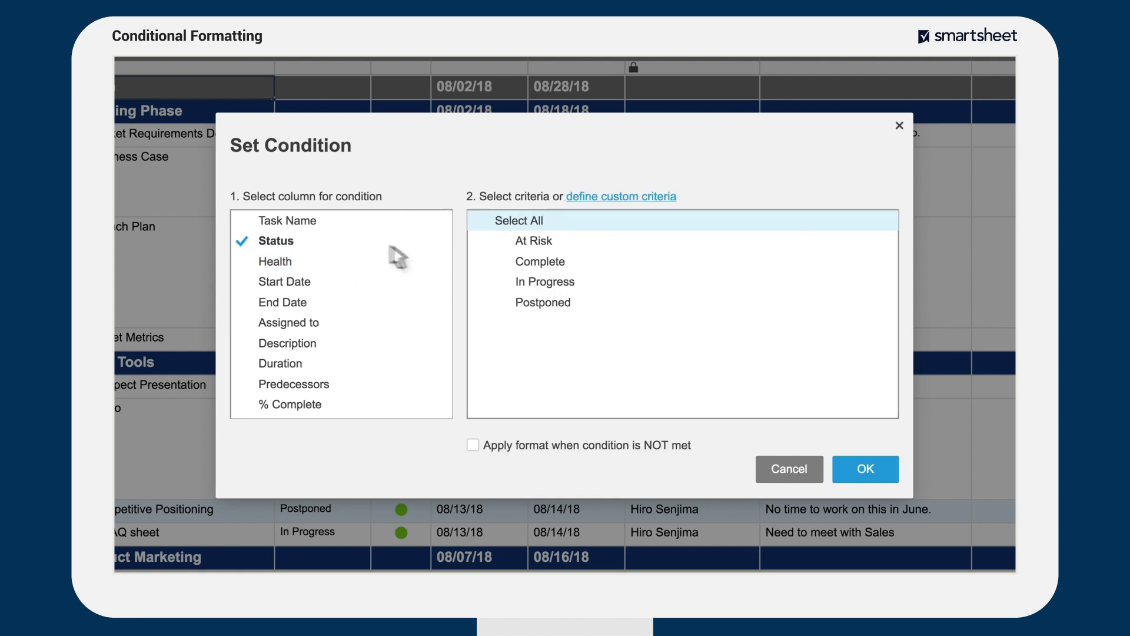
pyautogui.click(504, 263)
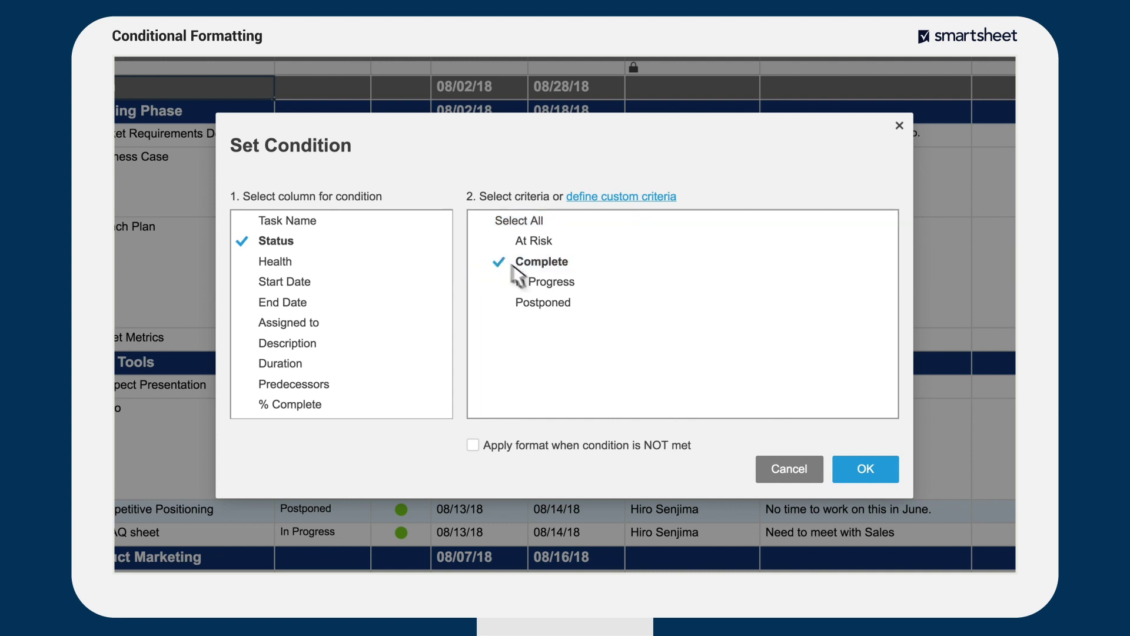
pyautogui.click(862, 471)
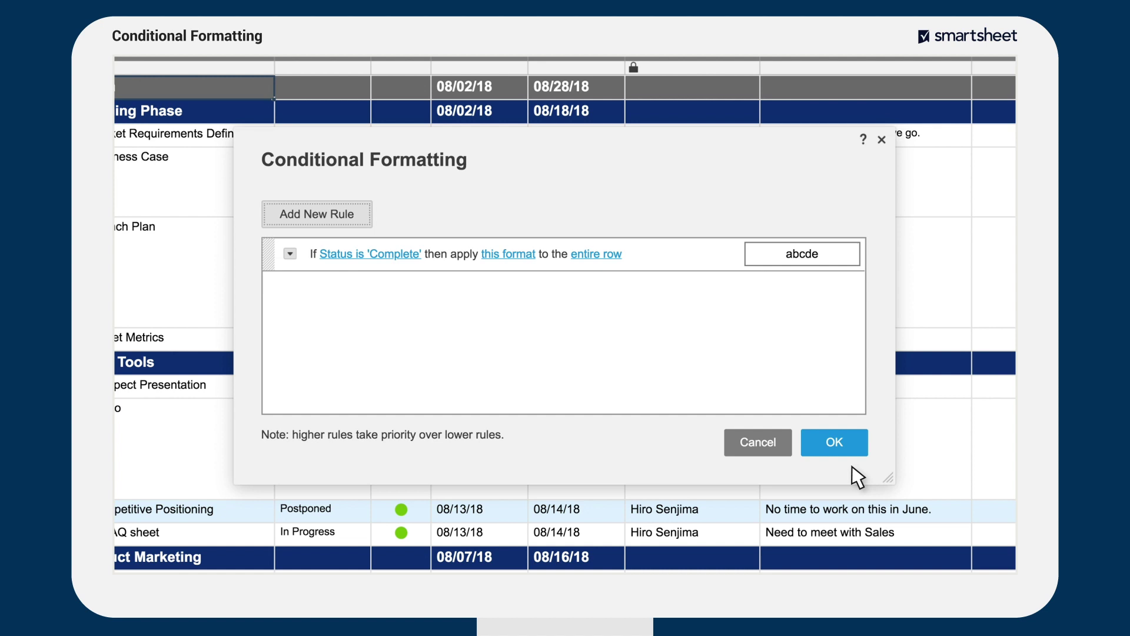
# Make the Complete rule strike through text in the Status column only
pyautogui.click(521, 256)
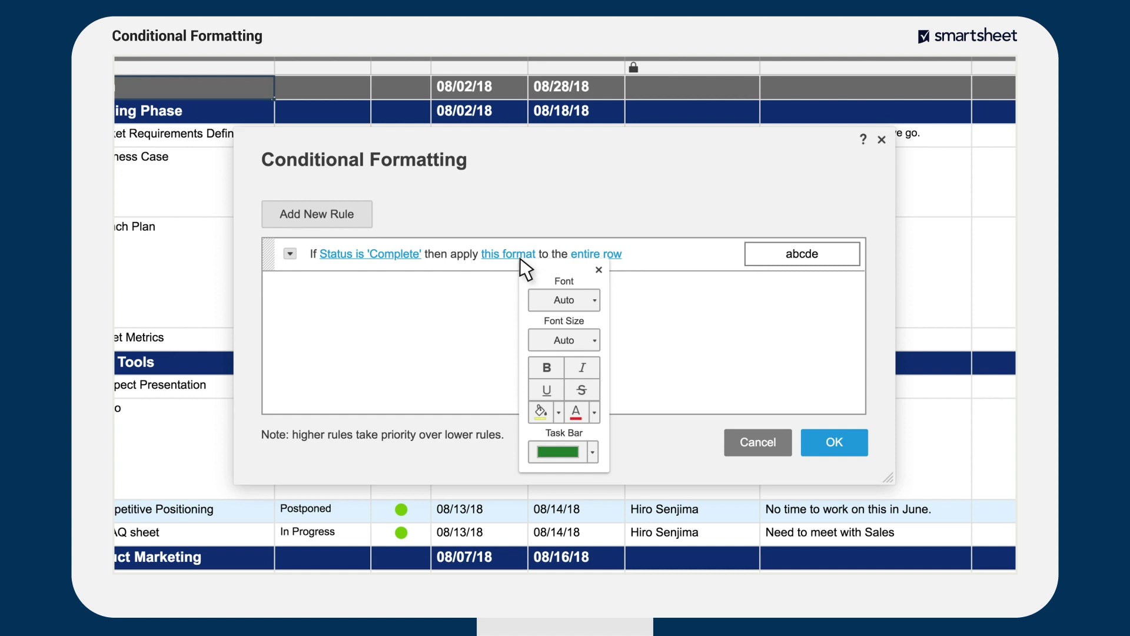
pyautogui.click(593, 453)
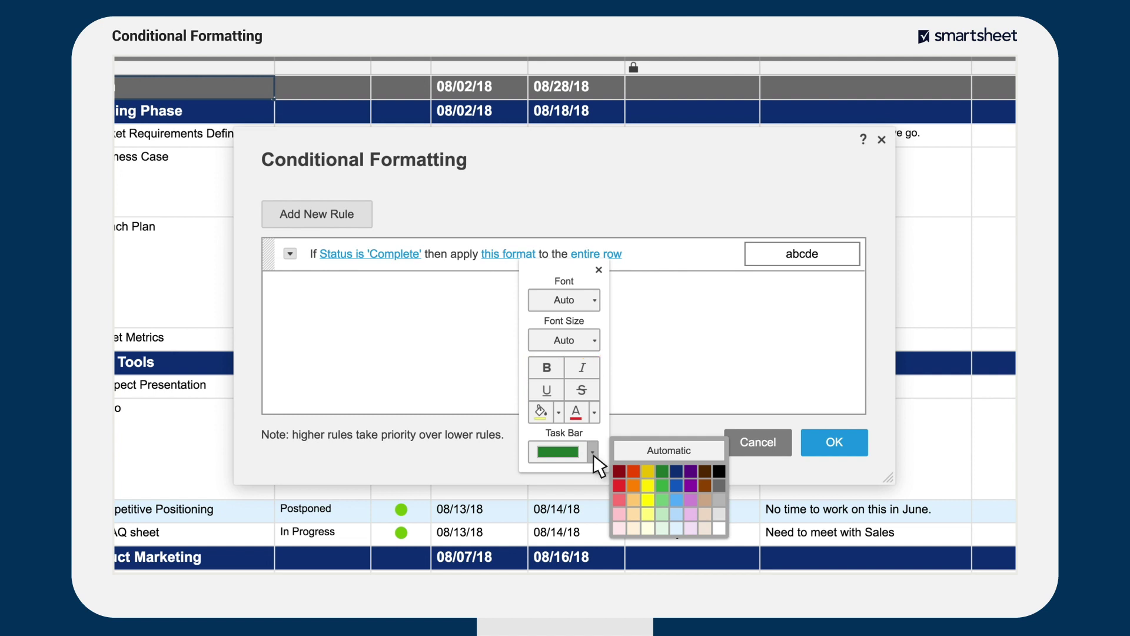
pyautogui.click(584, 386)
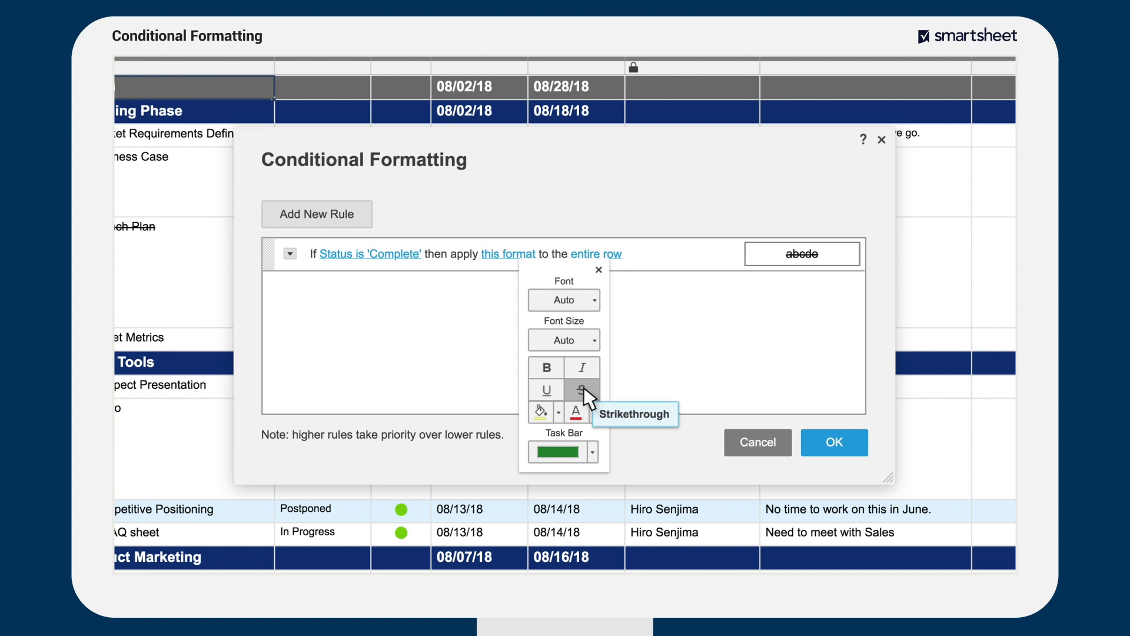
pyautogui.click(598, 269)
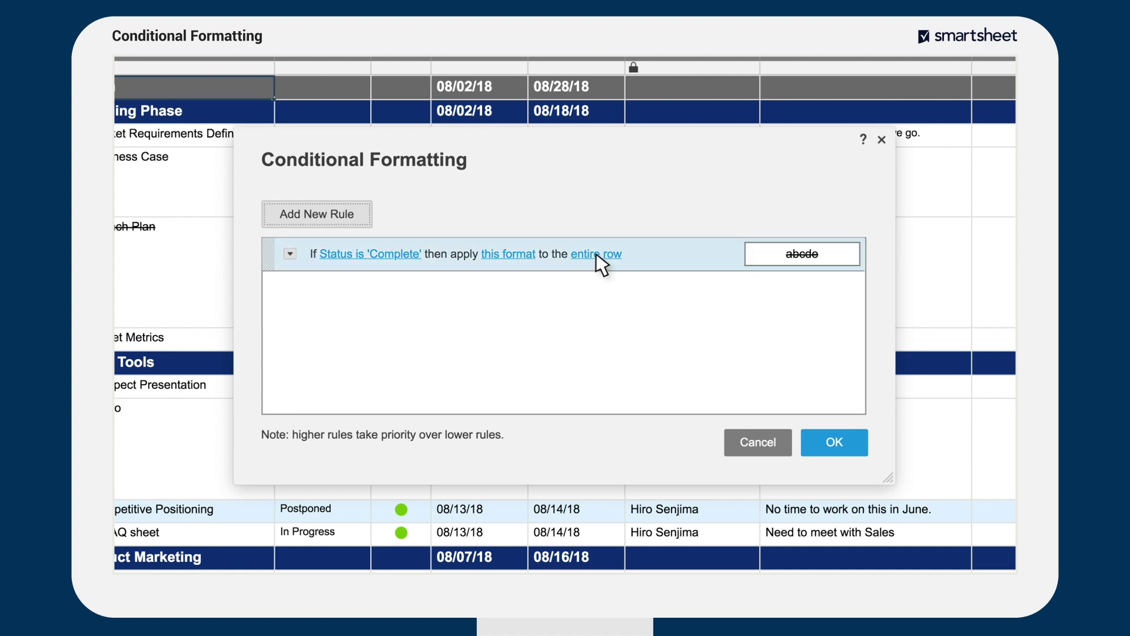
pyautogui.click(596, 254)
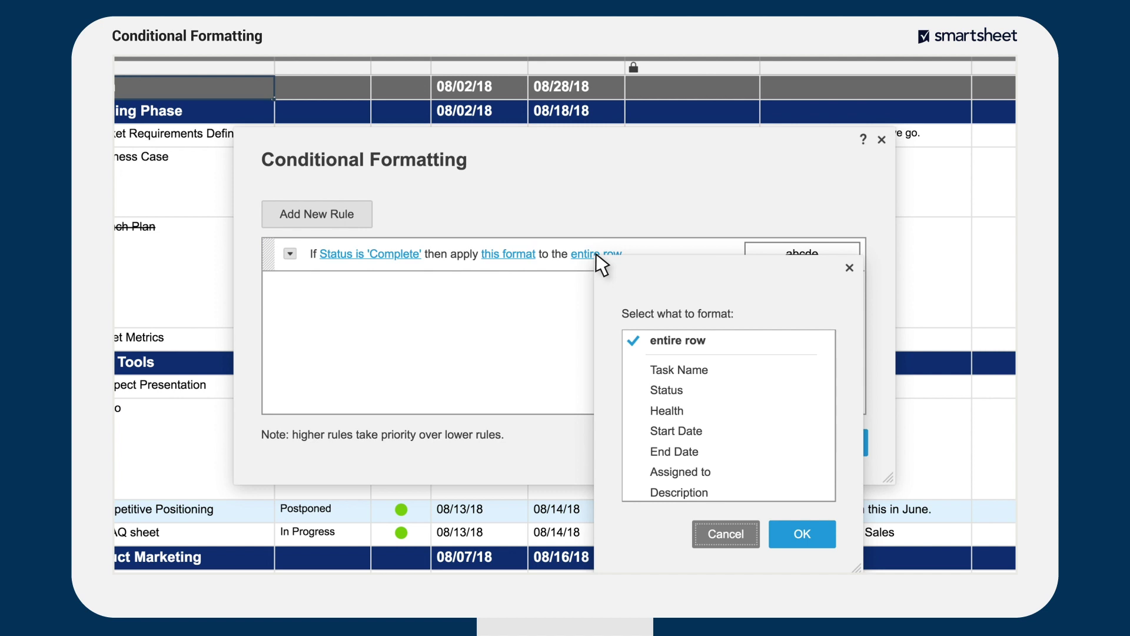
pyautogui.click(654, 391)
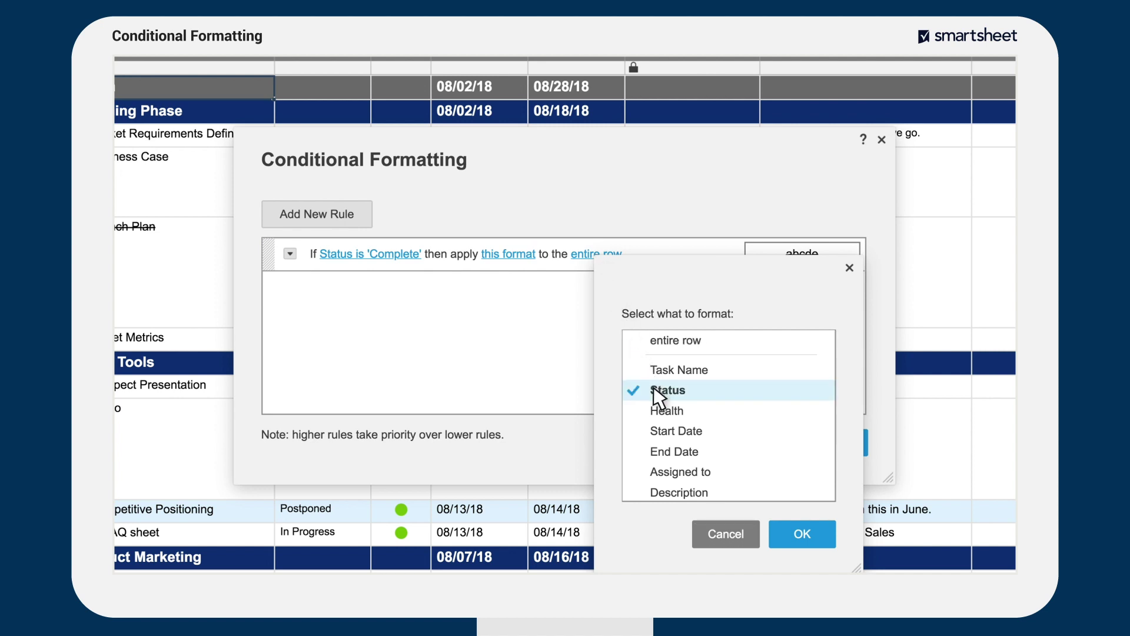
pyautogui.click(791, 532)
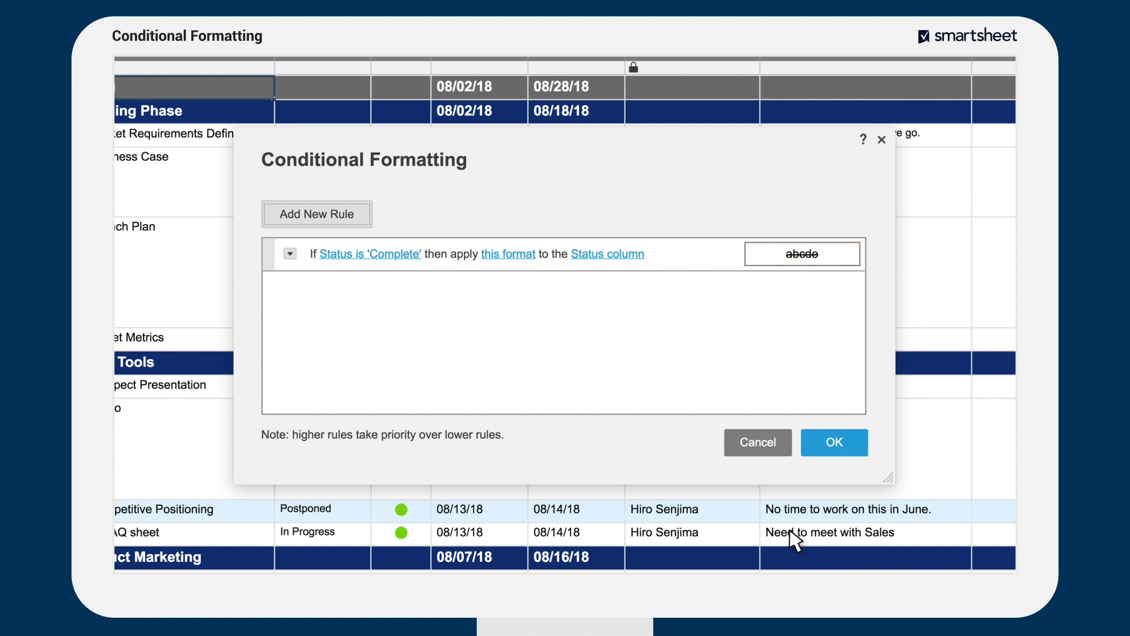
# Add a second rule with the condition Status is not Complete
pyautogui.click(290, 254)
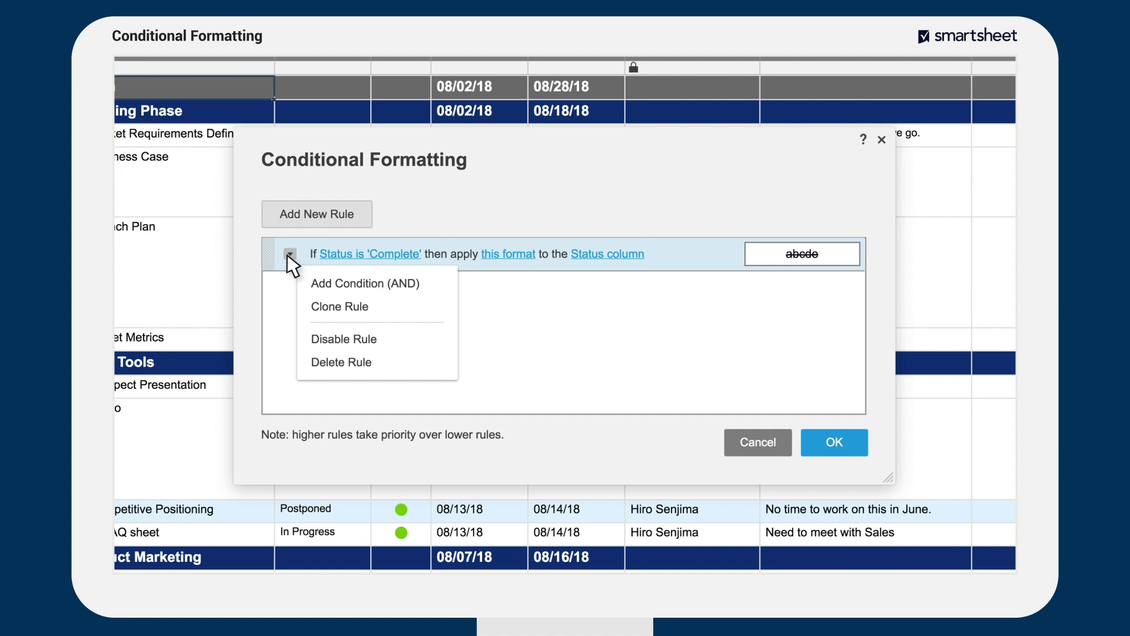
pyautogui.click(288, 256)
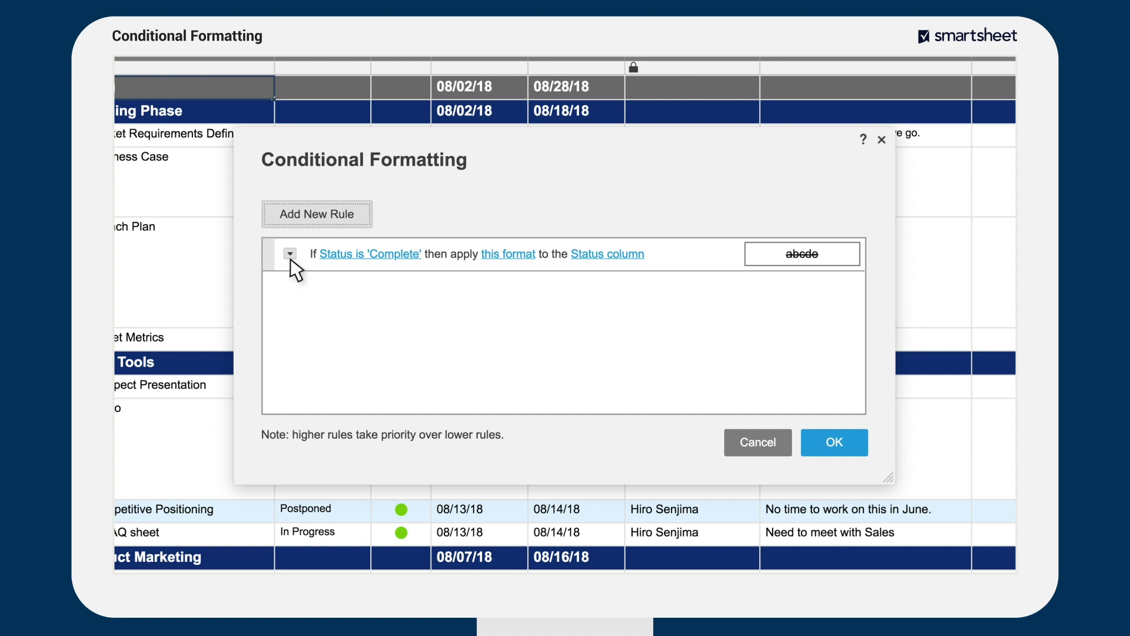
pyautogui.click(291, 222)
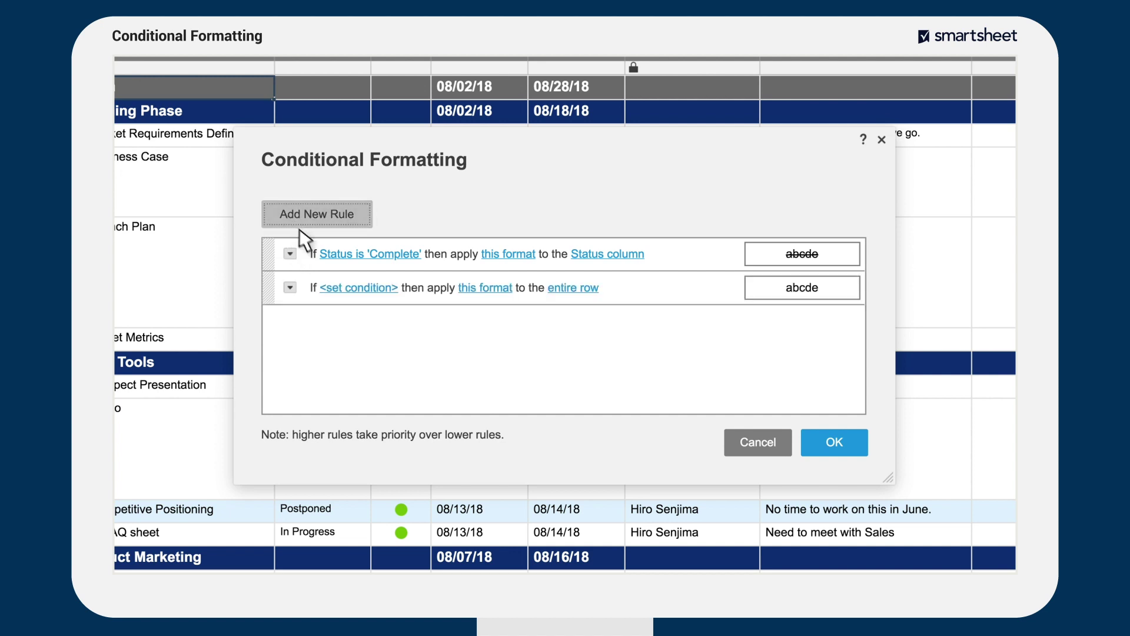
pyautogui.click(348, 287)
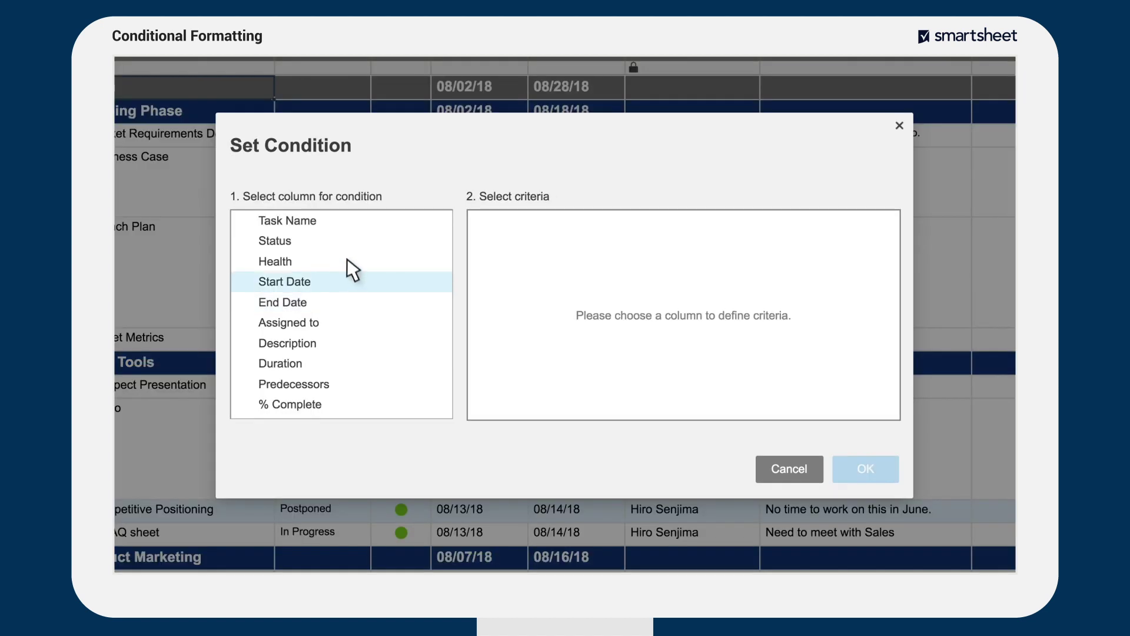
pyautogui.click(348, 242)
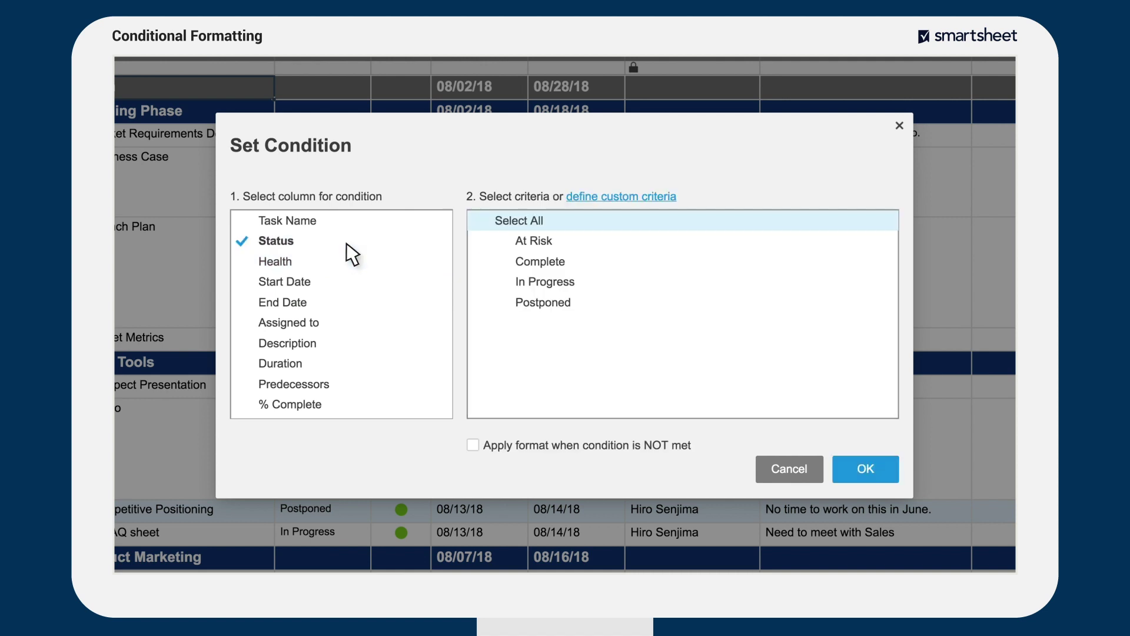
pyautogui.click(510, 263)
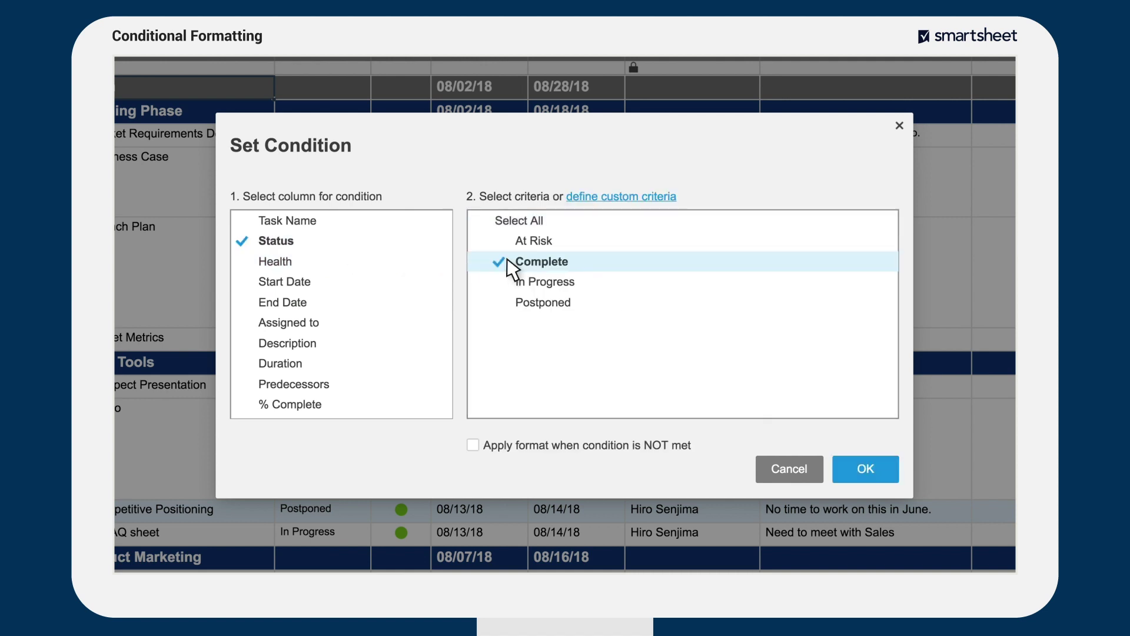
pyautogui.click(473, 445)
pyautogui.click(867, 466)
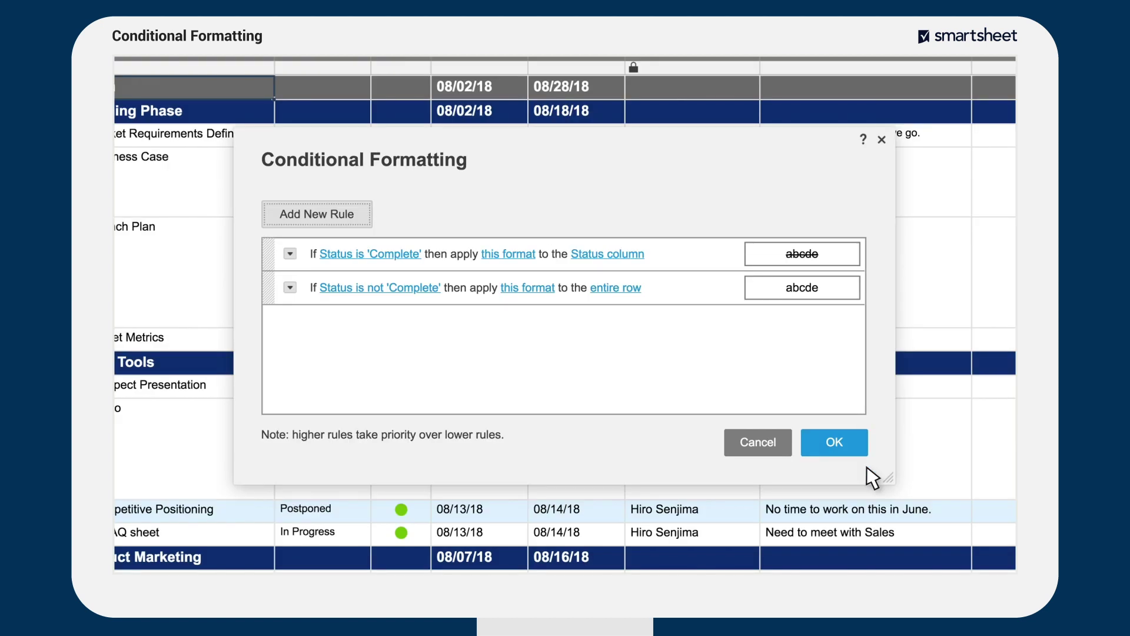
# Add an AND condition to the second rule: End Date is in the past
pyautogui.click(288, 286)
pyautogui.click(305, 312)
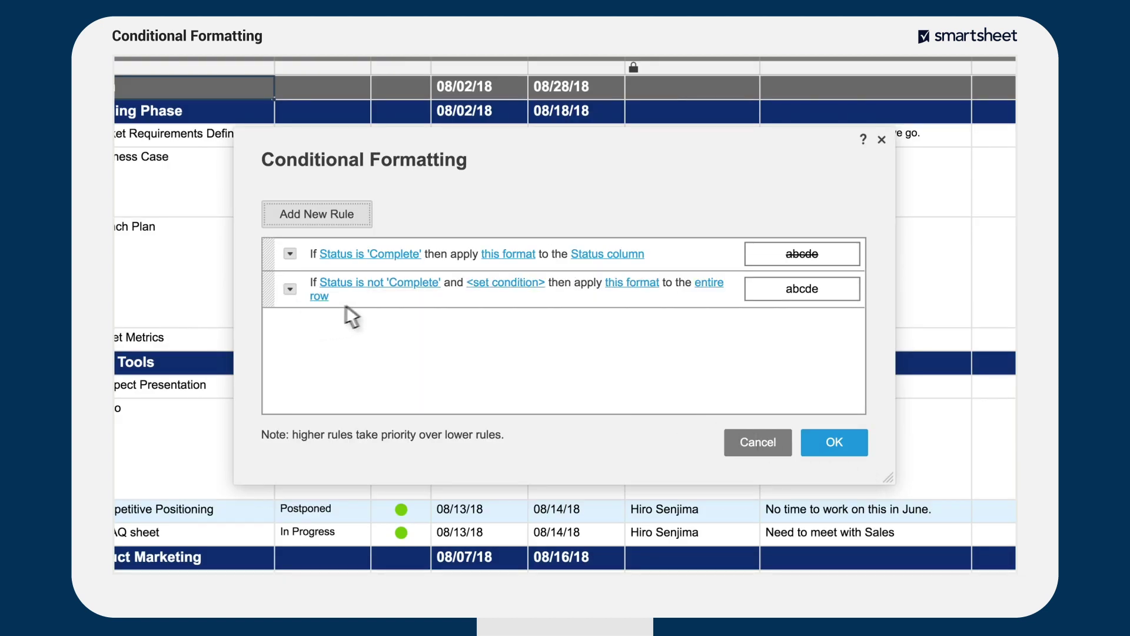
pyautogui.click(483, 287)
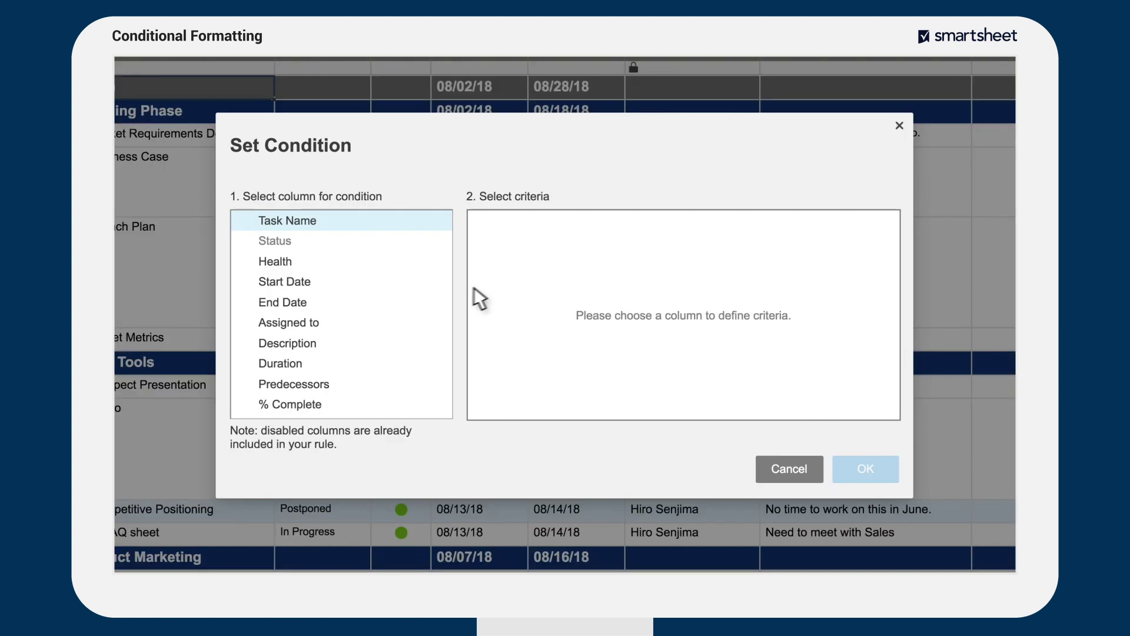
pyautogui.click(370, 317)
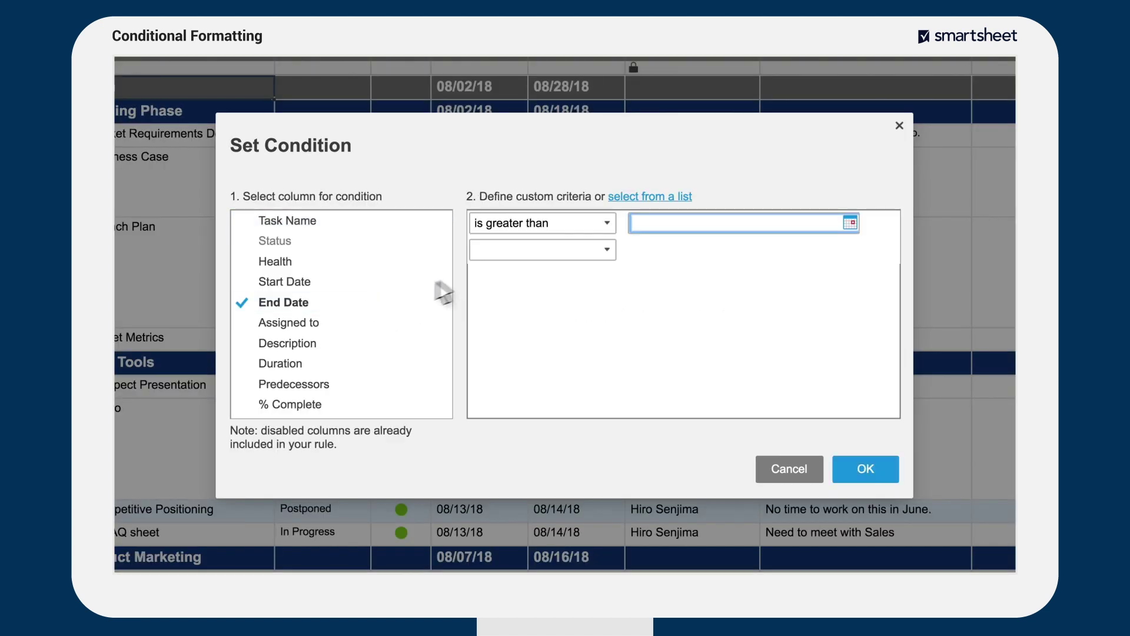
pyautogui.click(607, 228)
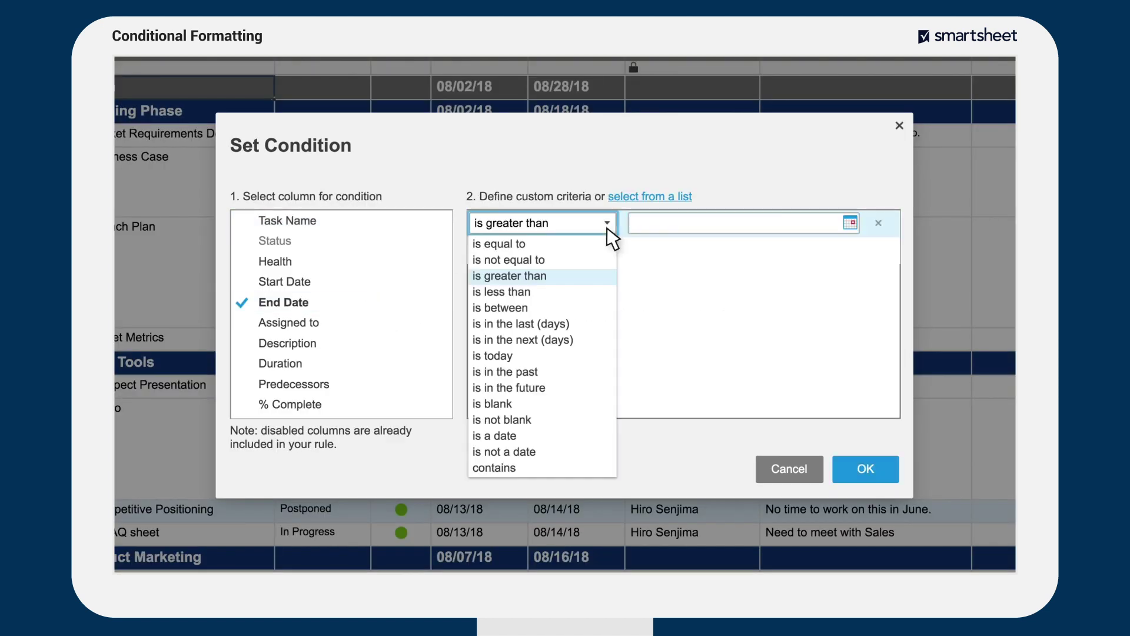
pyautogui.click(584, 372)
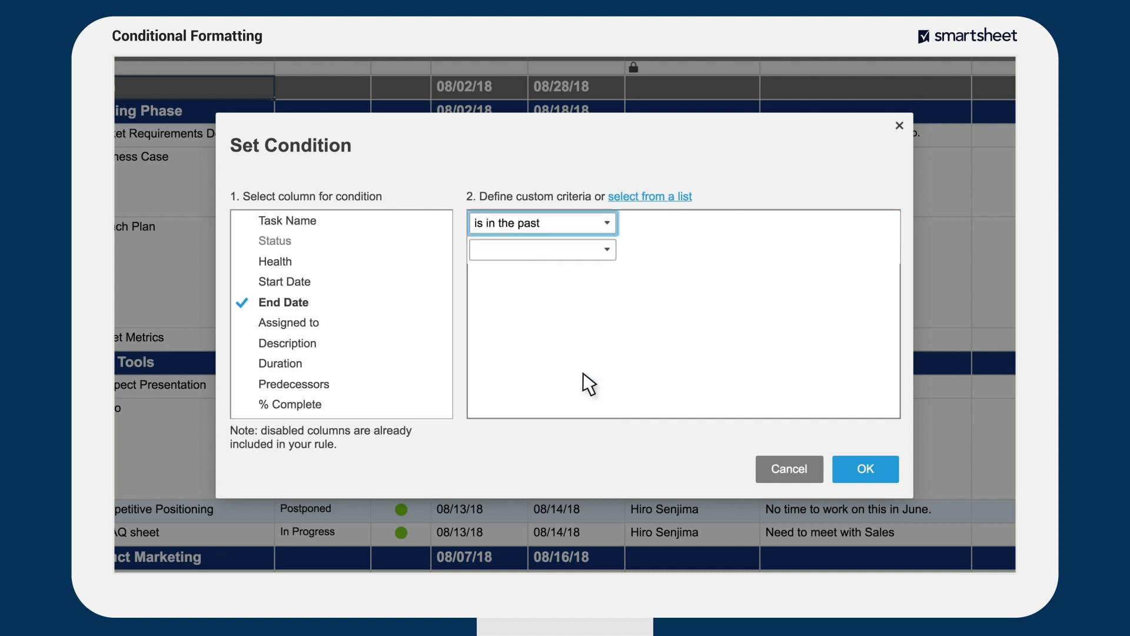
pyautogui.click(845, 462)
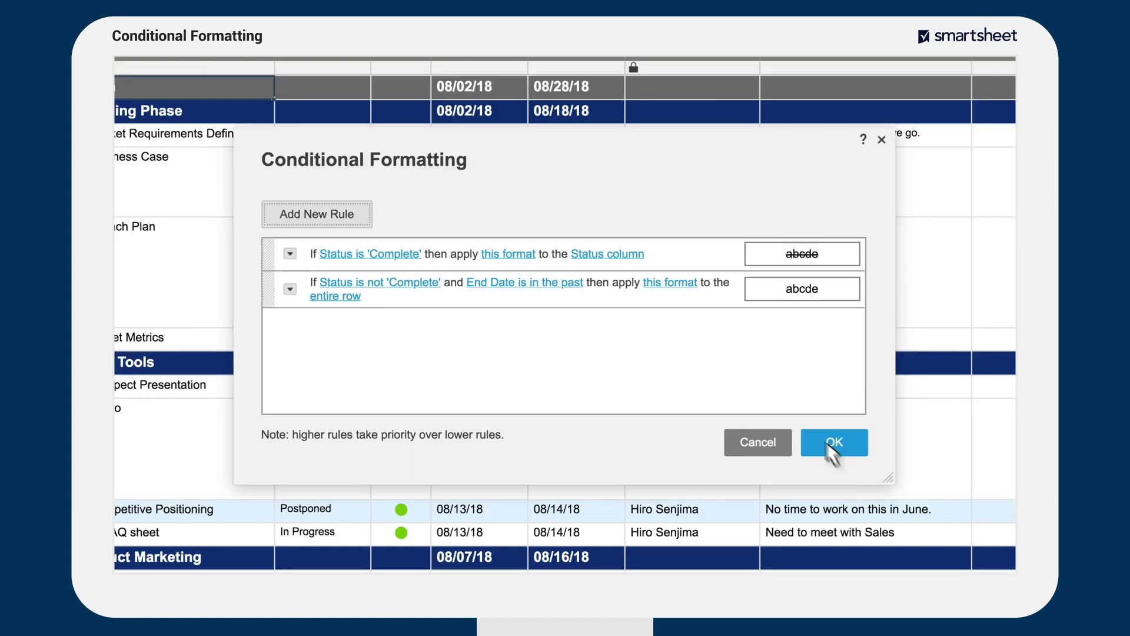
pyautogui.click(686, 283)
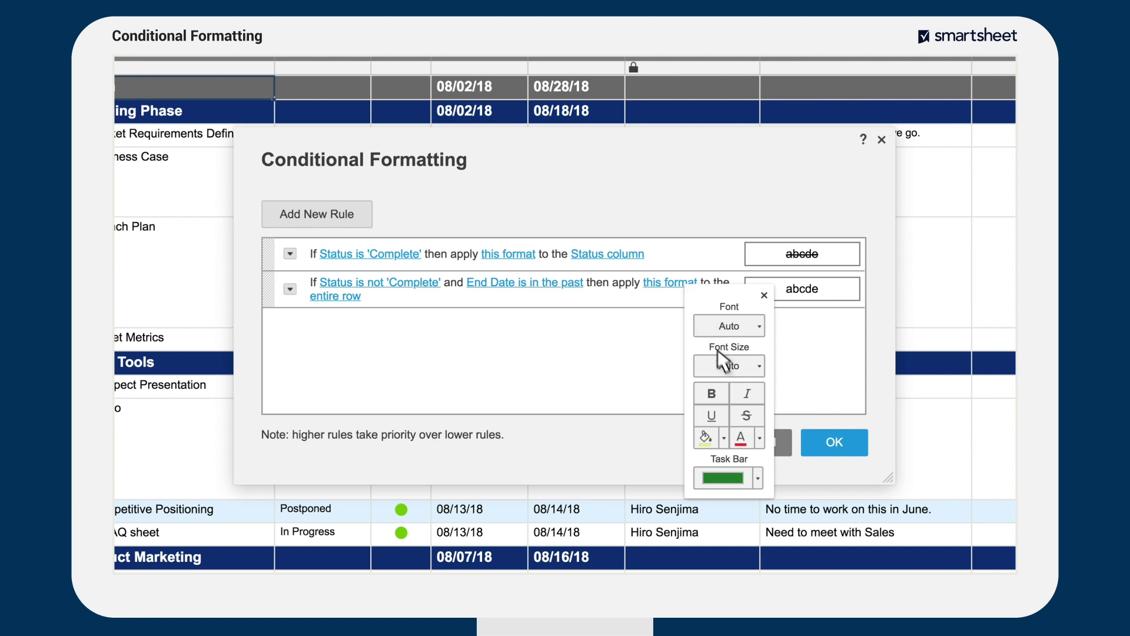
# Format the second rule as bold red text on pink fill, End Date column only
pyautogui.click(759, 437)
pyautogui.click(787, 476)
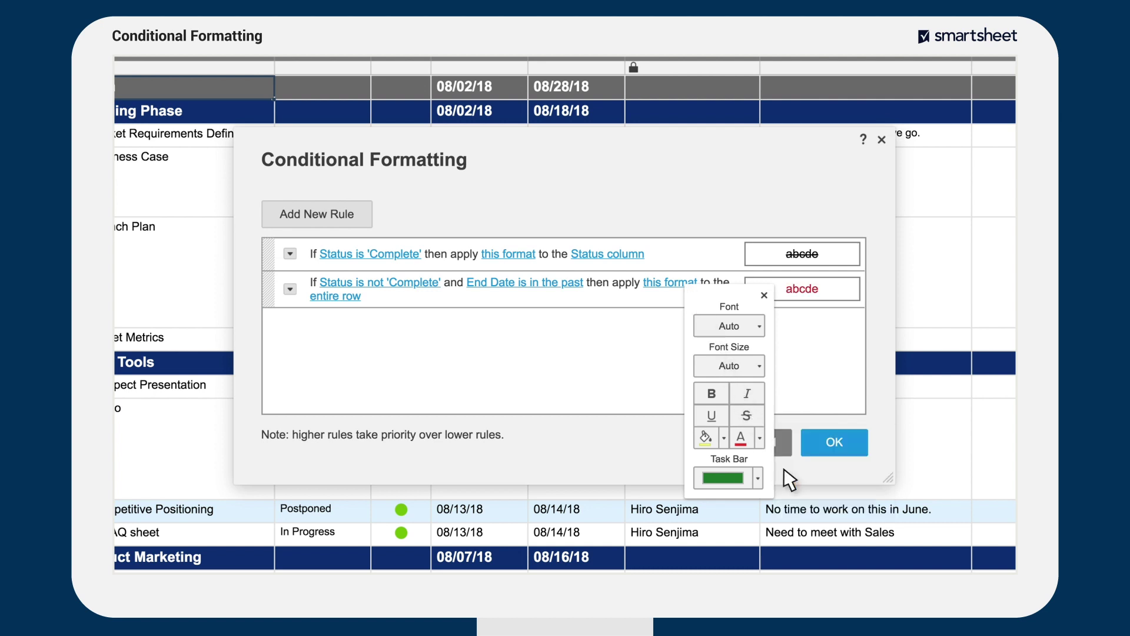
pyautogui.click(712, 393)
pyautogui.click(724, 438)
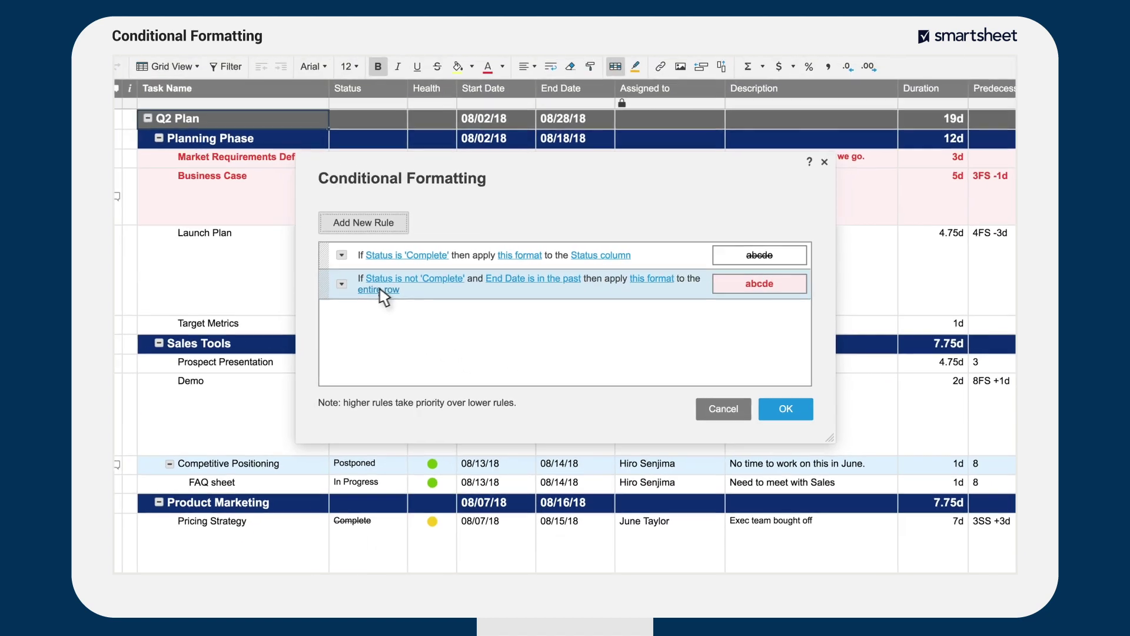
pyautogui.click(335, 294)
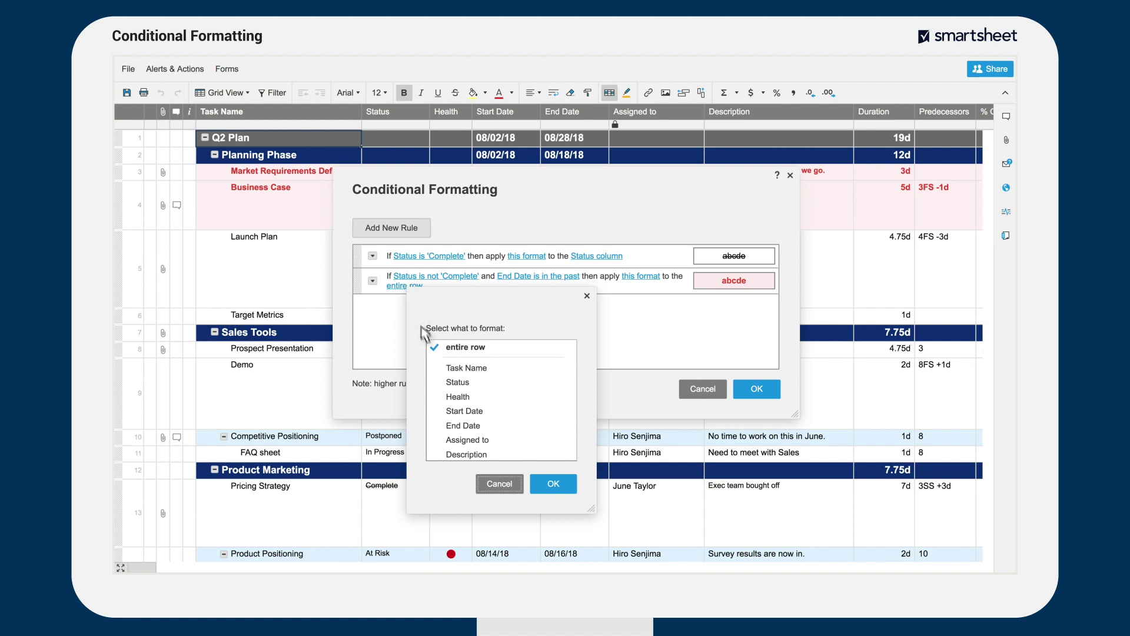
pyautogui.click(463, 429)
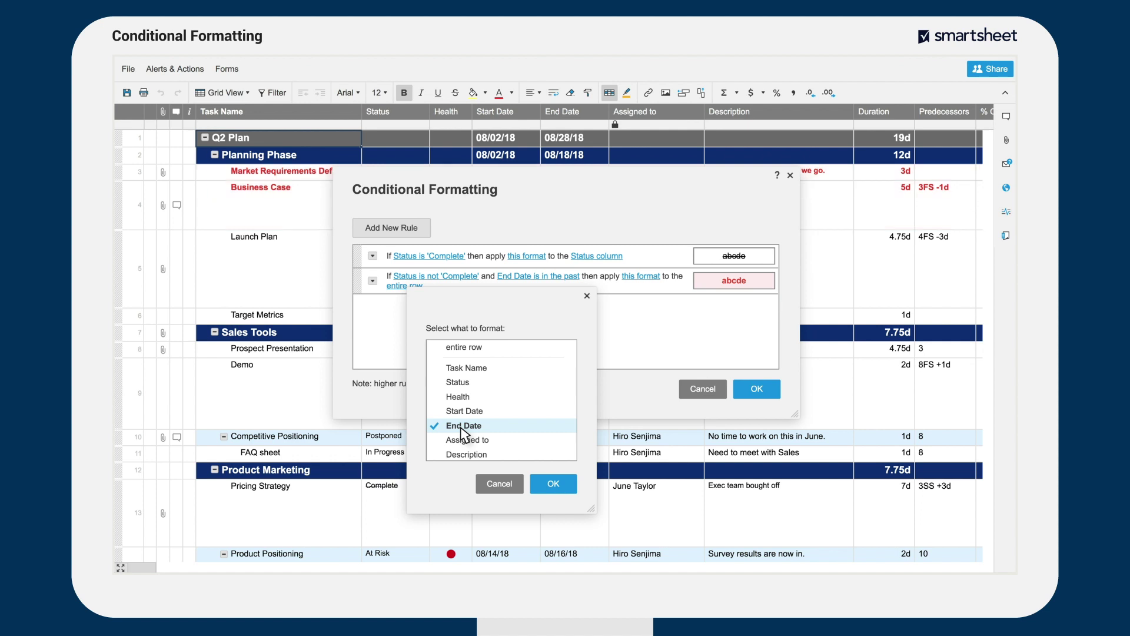
pyautogui.click(539, 485)
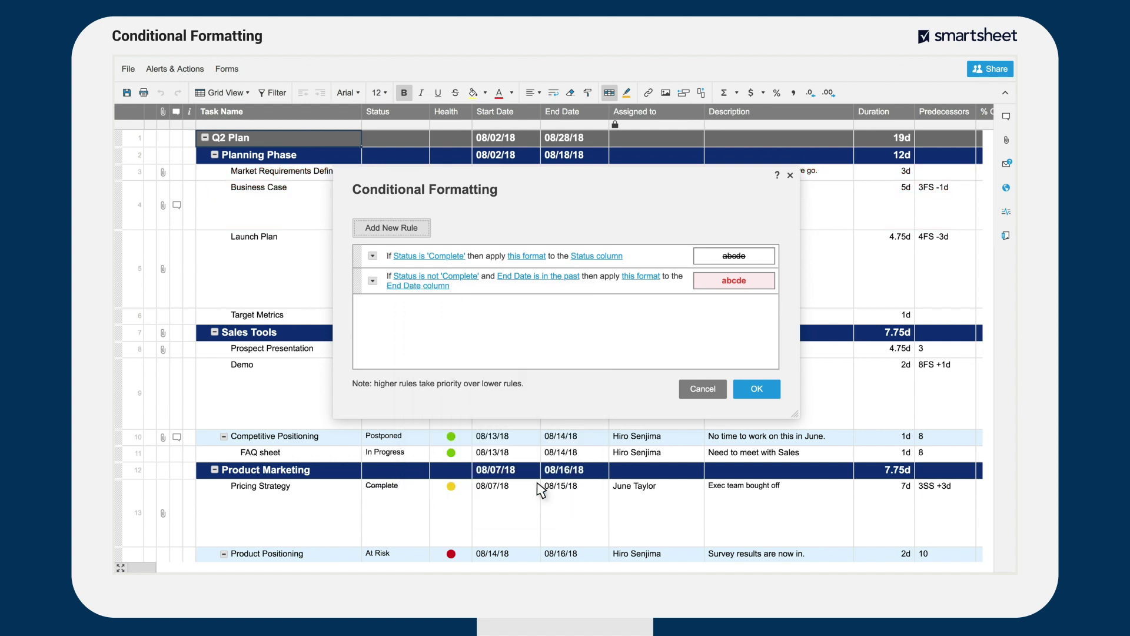
# Apply the rules, then recheck the first rule's Status condition, keeping only Complete
pyautogui.click(759, 391)
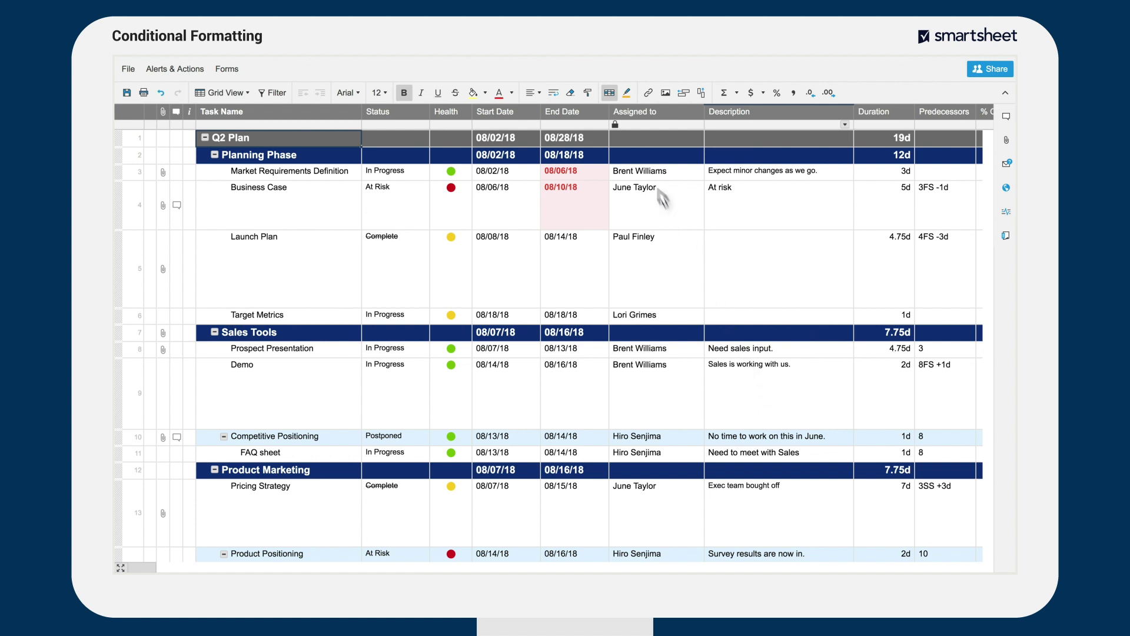
pyautogui.click(610, 94)
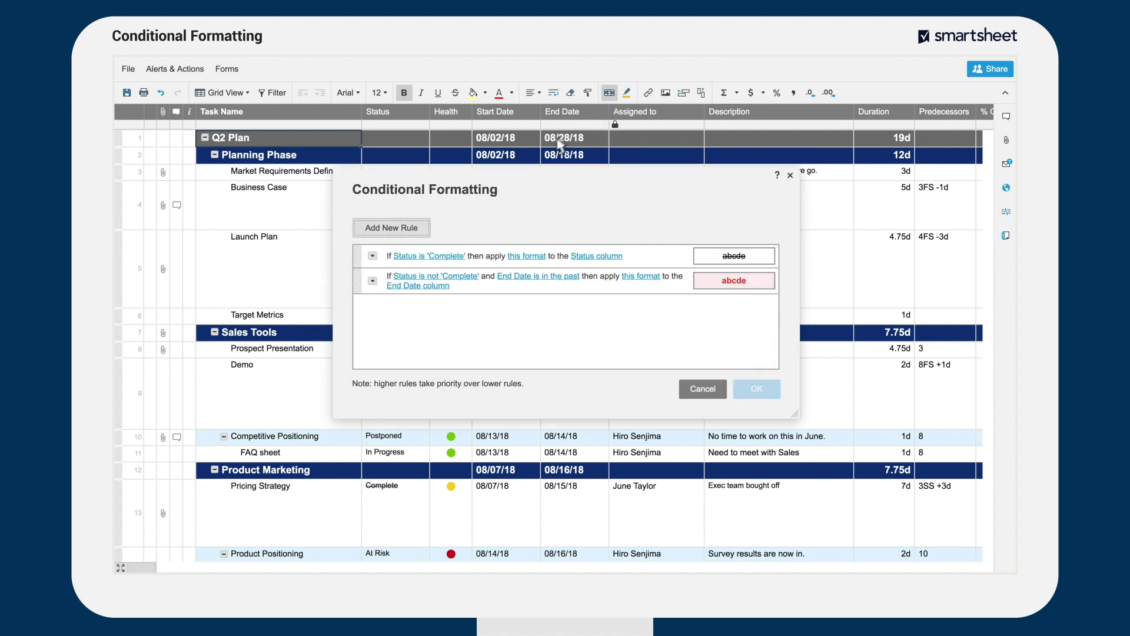
pyautogui.click(454, 256)
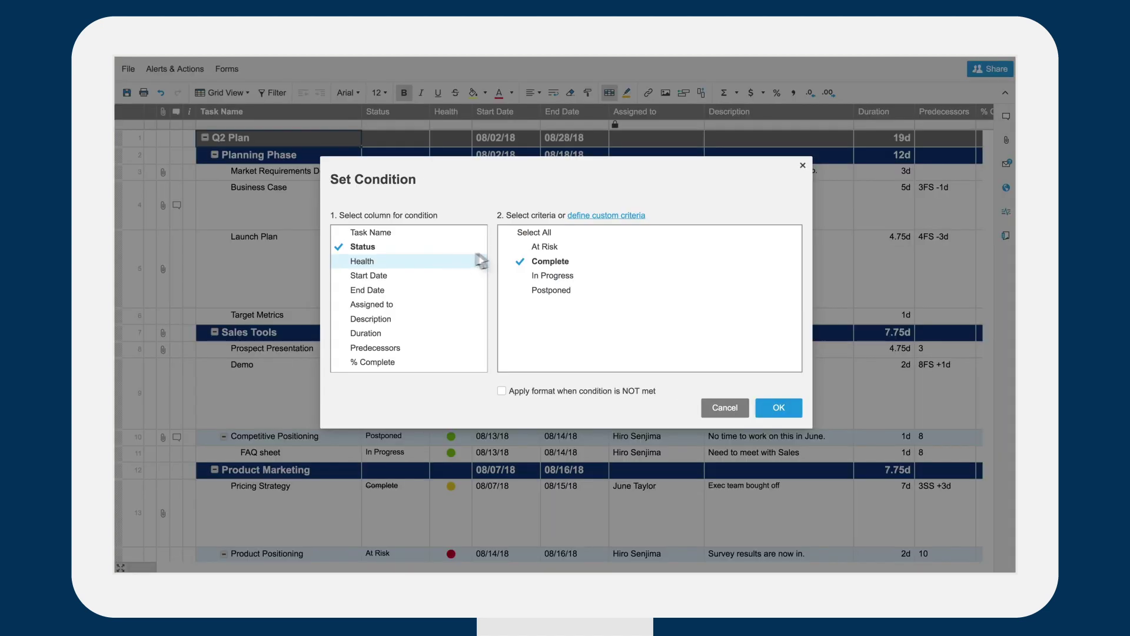
pyautogui.click(533, 252)
pyautogui.click(533, 252)
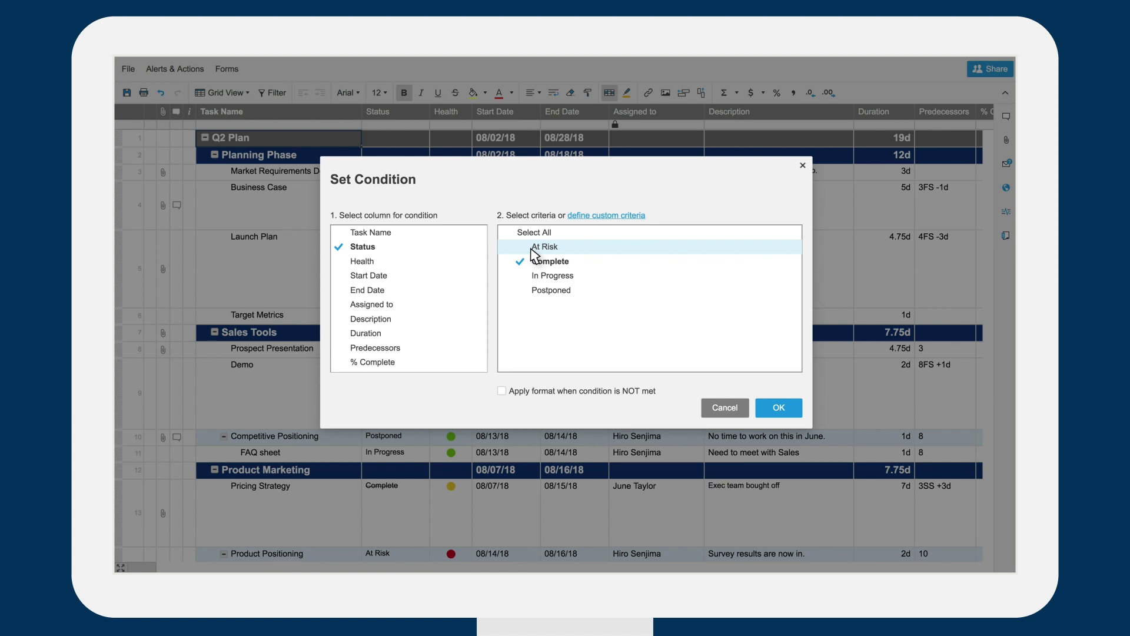
pyautogui.click(764, 406)
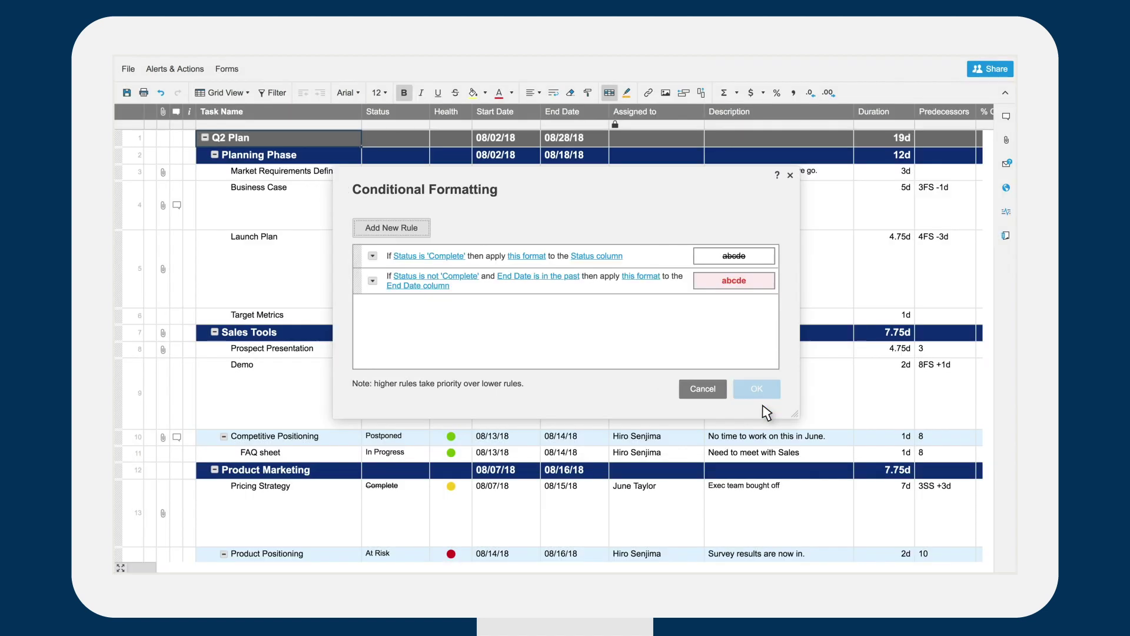
# Review the second rule's options and close the rules without further changes
pyautogui.click(373, 282)
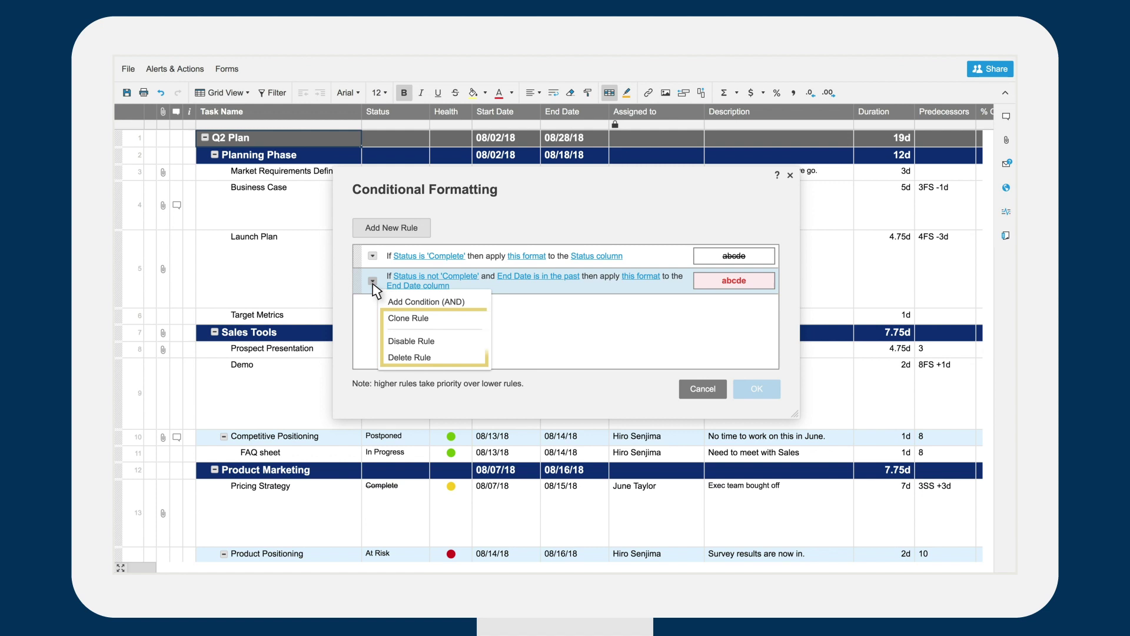
pyautogui.press('Escape')
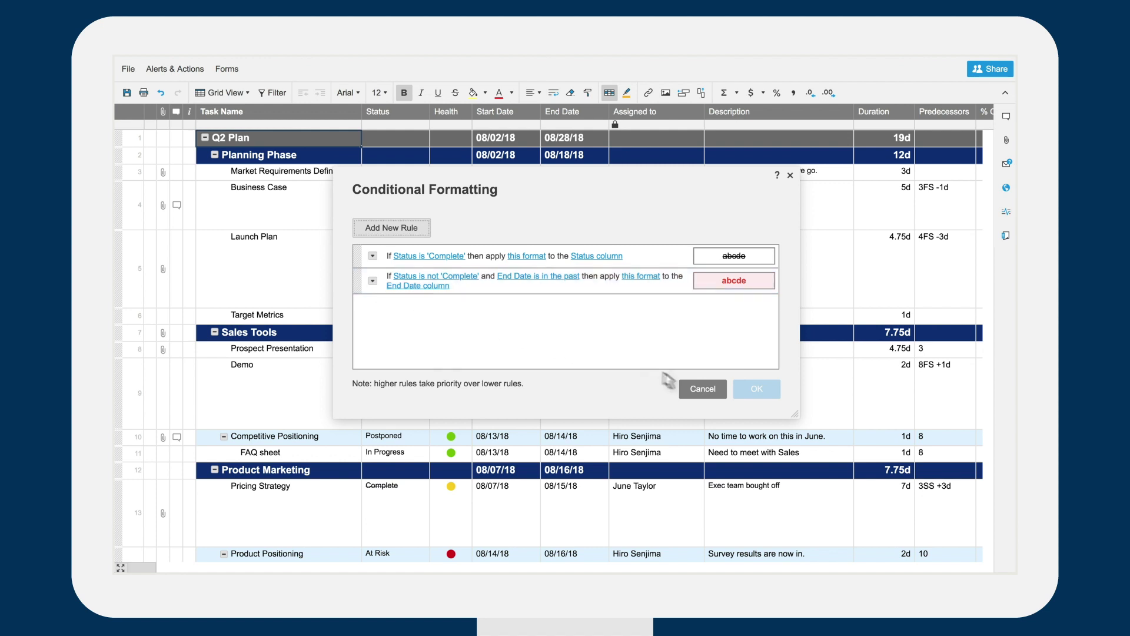
pyautogui.click(700, 388)
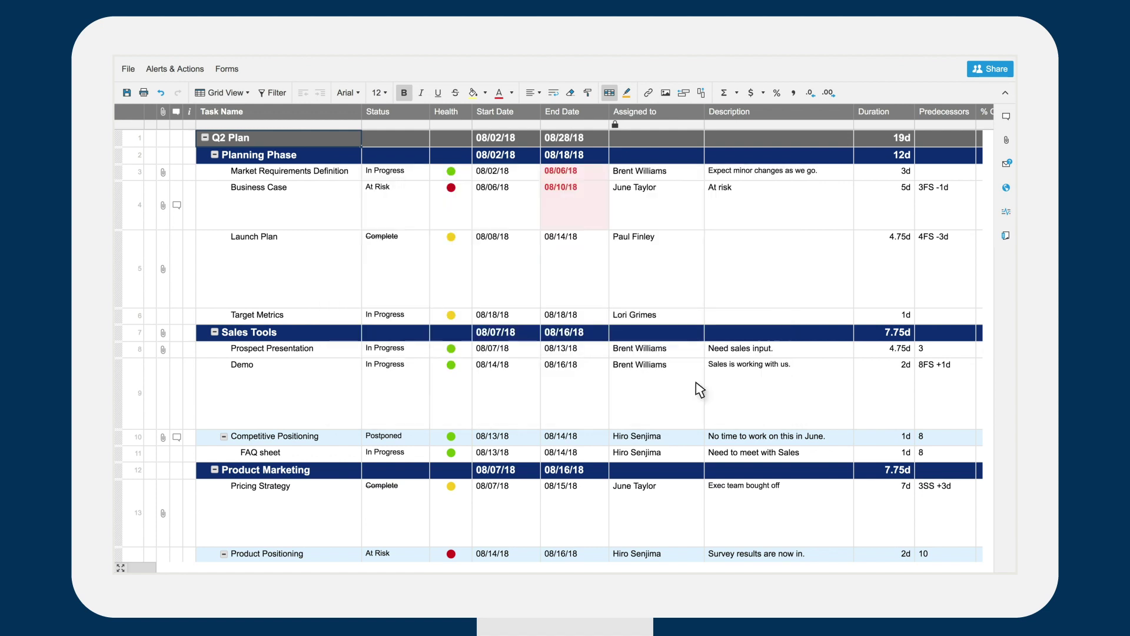
# Show the sheet's file options, including Save as New and Save as Template
pyautogui.click(128, 70)
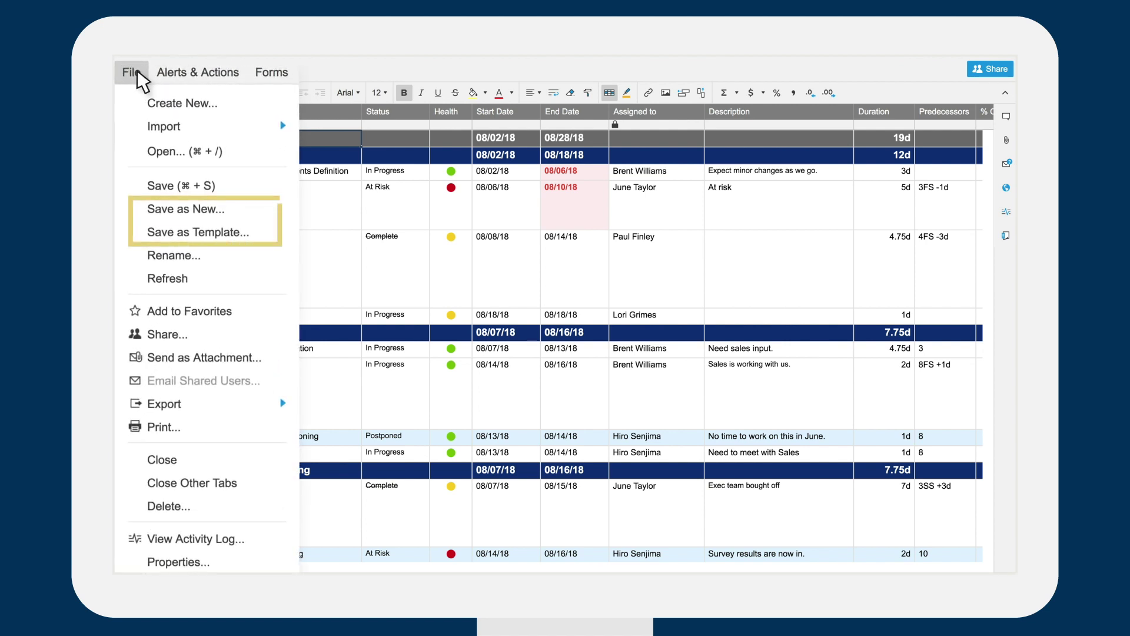